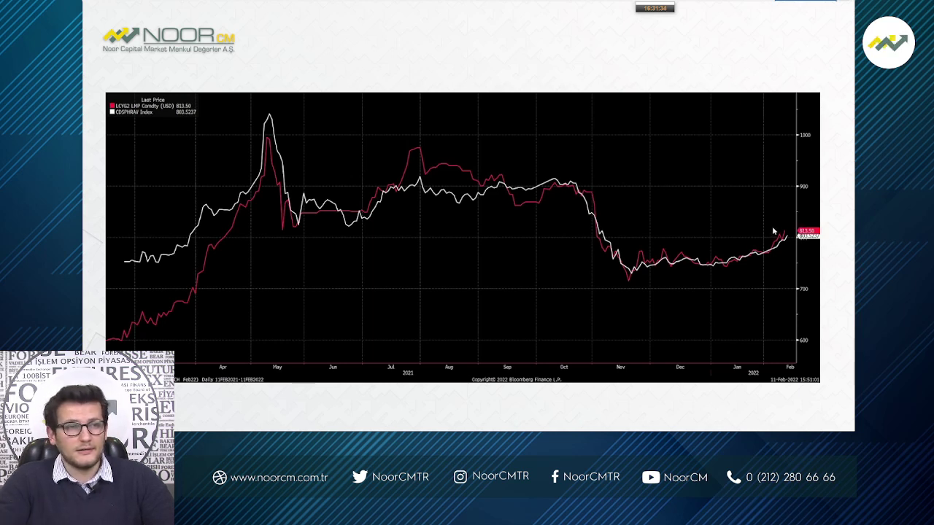
Advance the presentation to the profit-margin chart, then switch to the BİLANÇO ANALİZİ workbook in Excel and show its balance-sheet comparison.
key(Right)
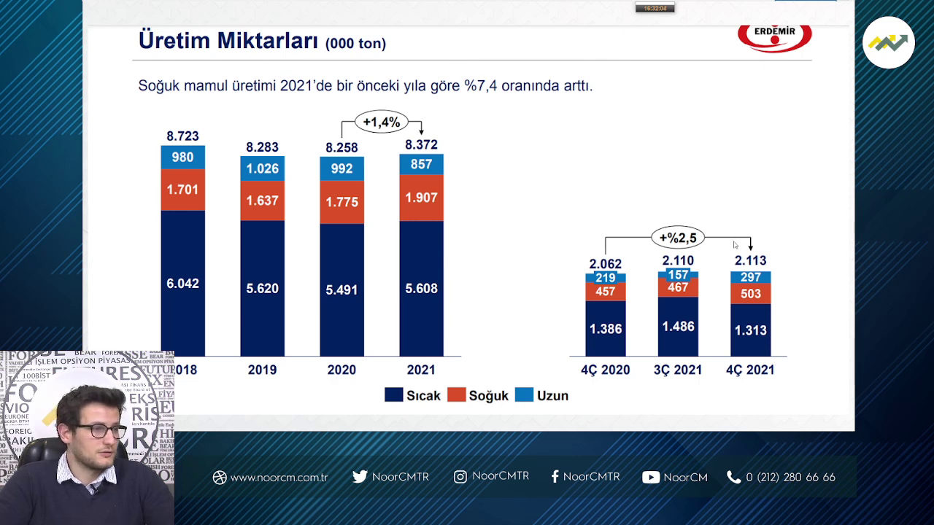
key(Right)
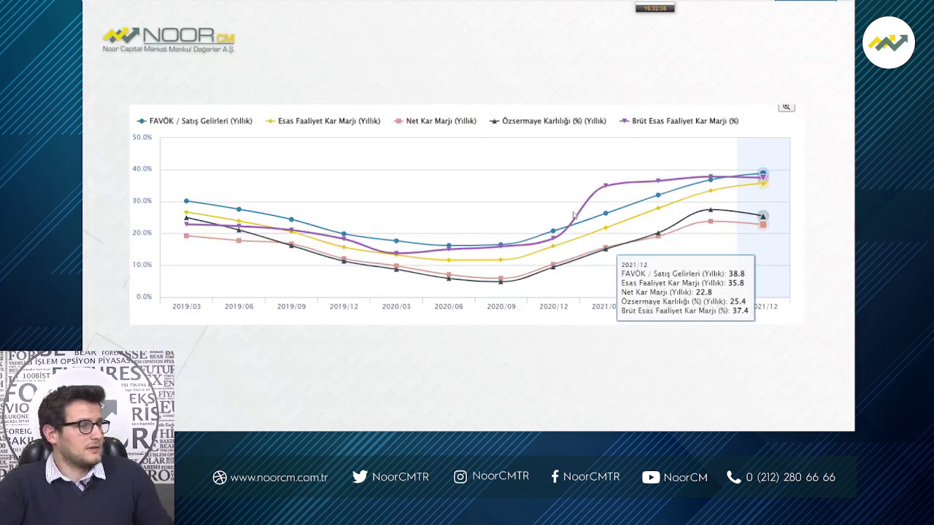
key(alt+Tab)
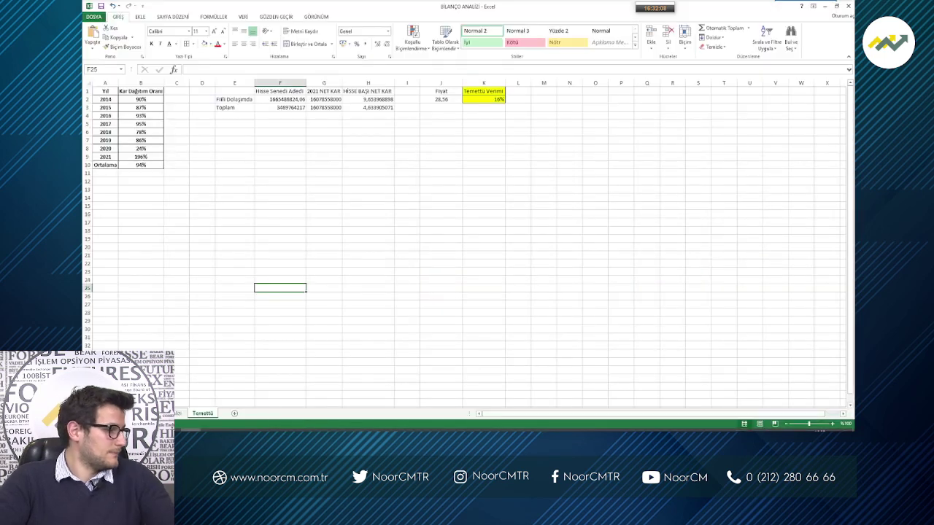
key(ctrl+Page_Up)
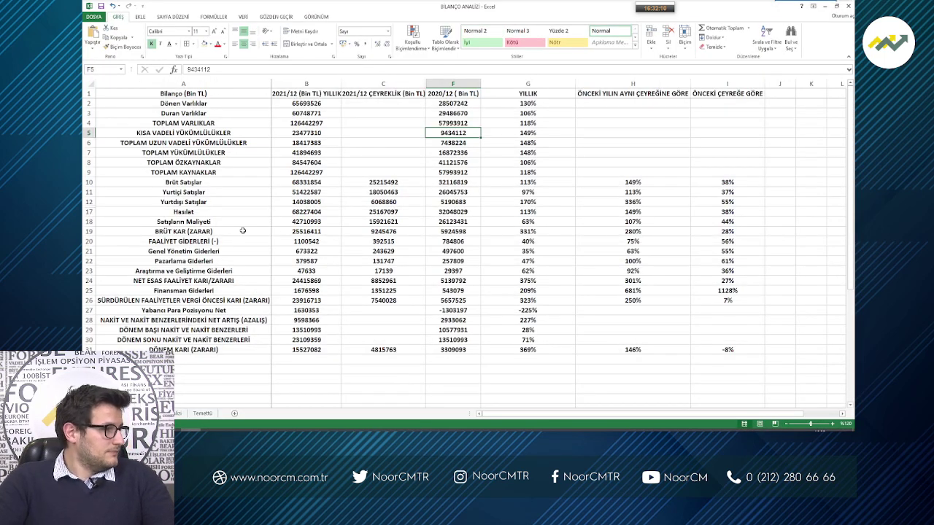
Examine the yearly change in Brüt Satışlar, and the yearly and quarterly changes in DÖNEM KARI (ZARARI).
click(310, 183)
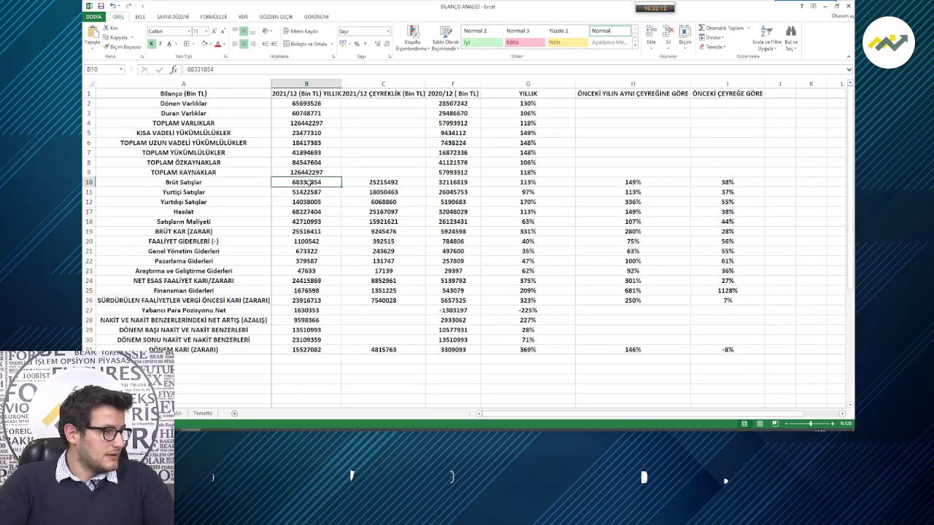
click(522, 185)
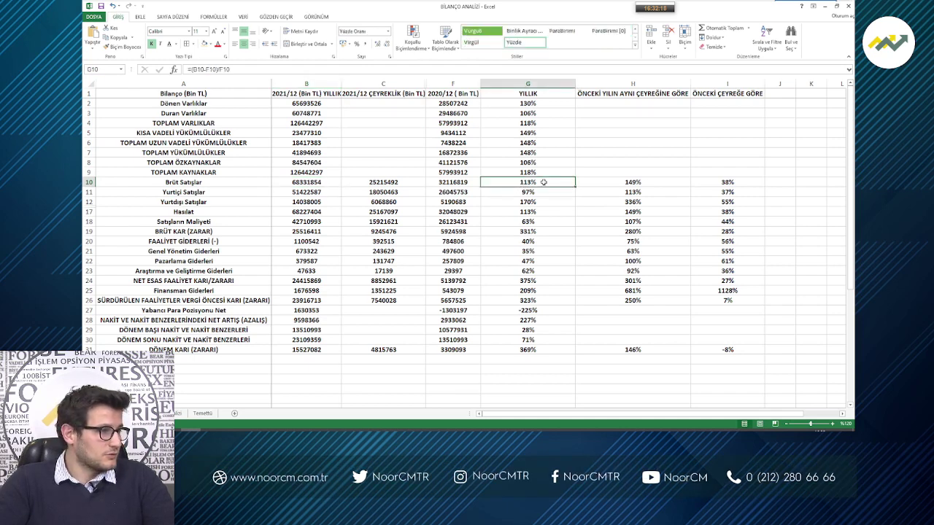
click(534, 350)
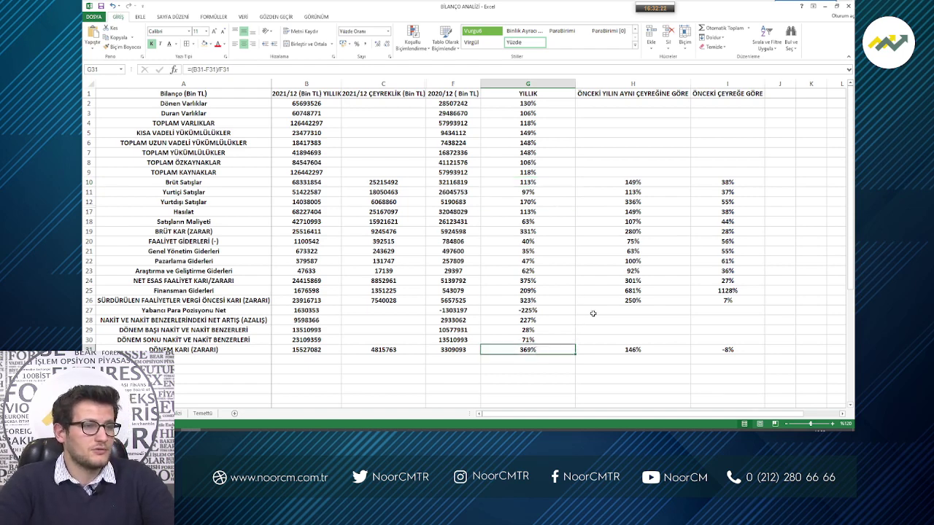
key(Right)
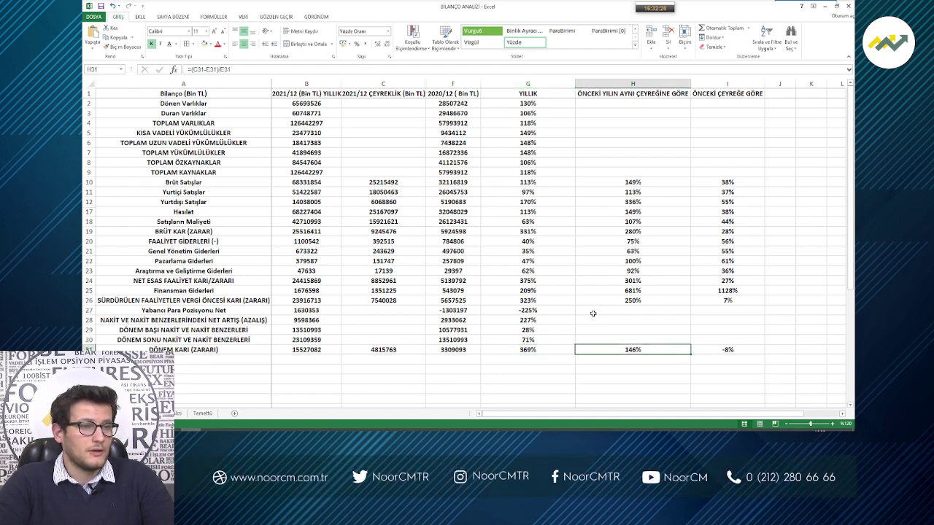
key(Right)
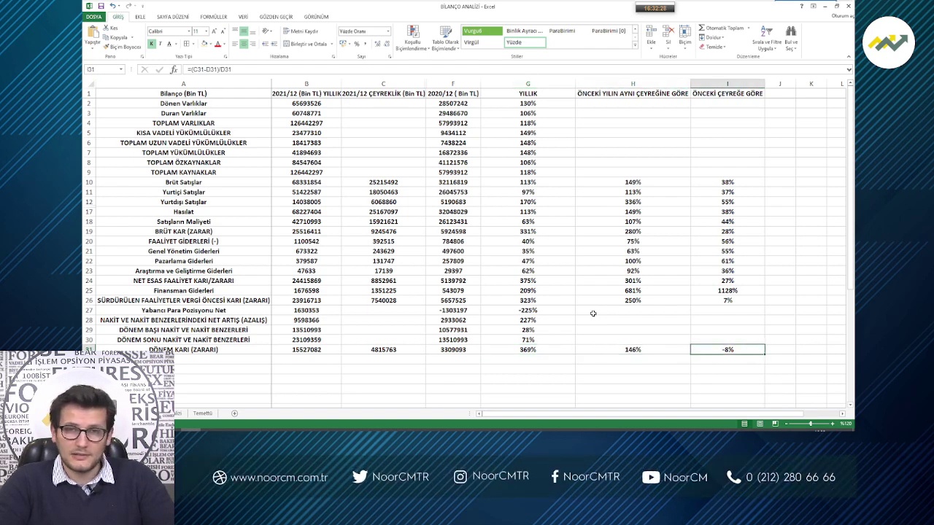
key(Left)
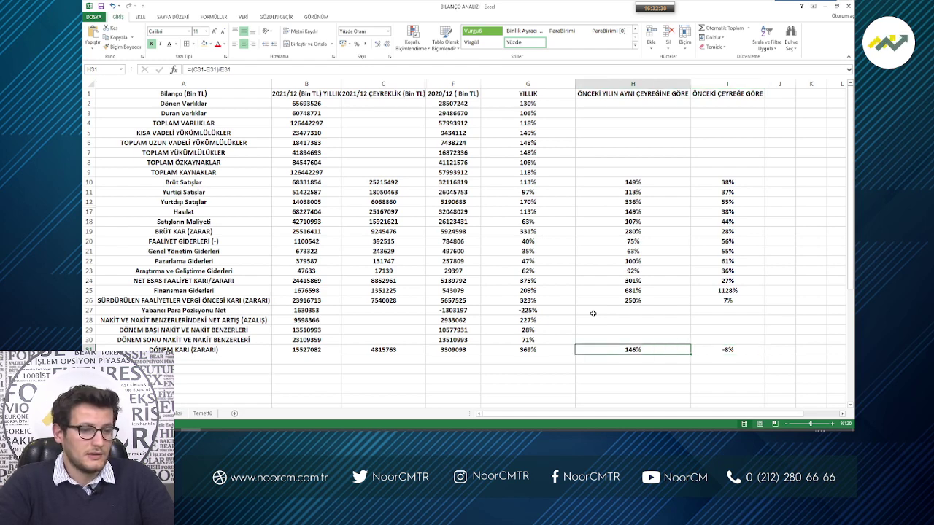
key(Right)
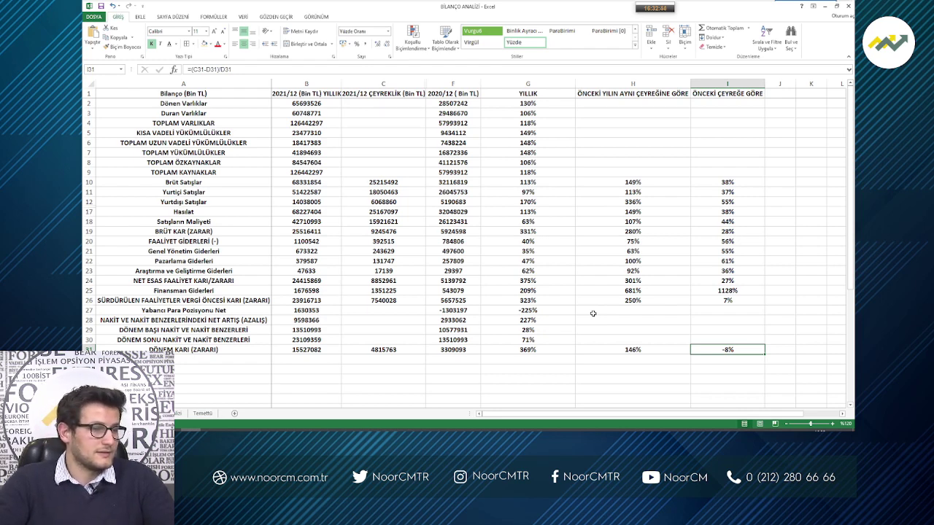
Review the ÖNCEKİ ÇEYREĞE GÖRE changes from DÖNEM KARI (ZARARI) up to Hasılat, then go to BRÜT KAR (ZARAR).
key(Up)
key(Up)
key(Up)
key(Up)
key(Up)
key(Up)
key(Up)
key(Up)
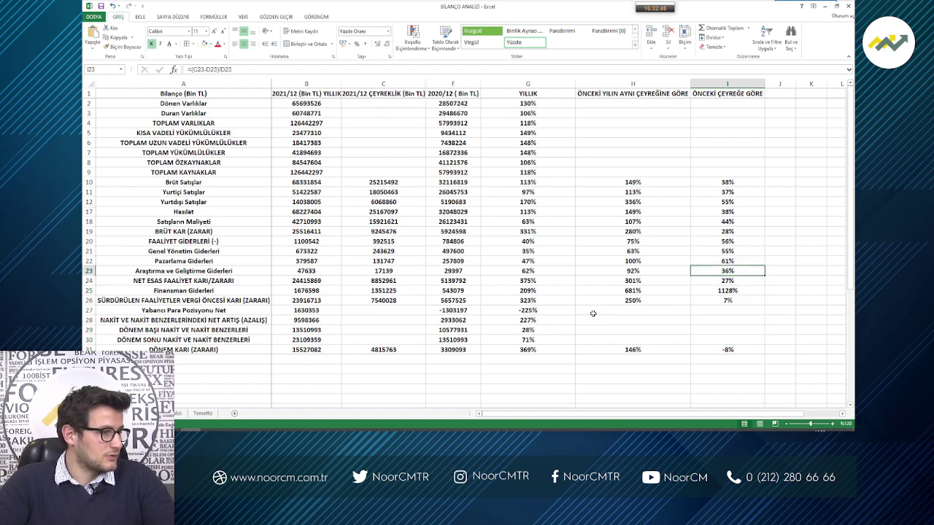
key(Up)
key(Up)
key(Up)
key(Up)
key(Up)
key(Up)
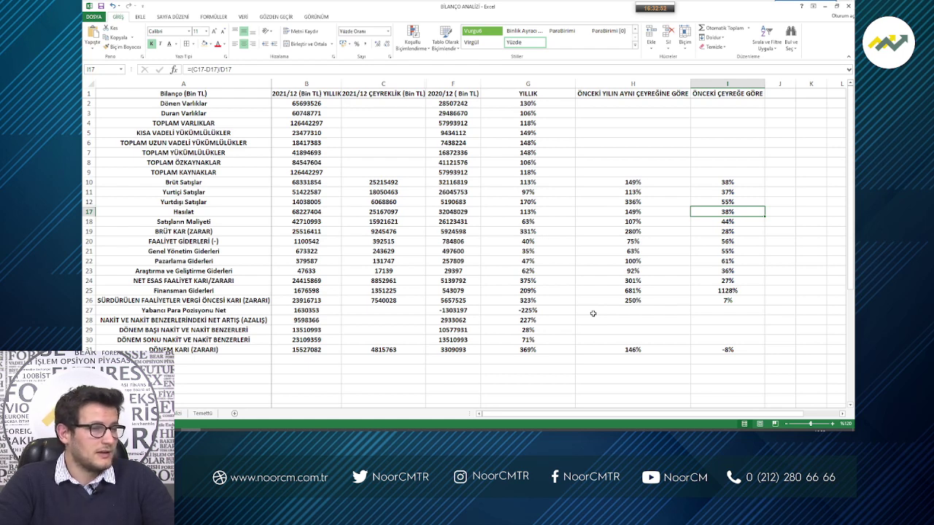
key(Down)
key(Down)
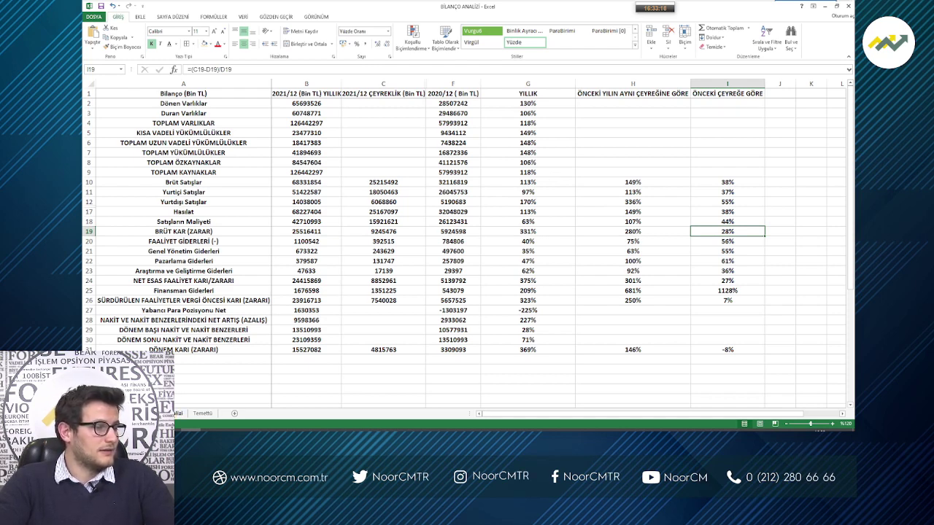
Show the Oran Analizleri table and examine Favök Marjı from 2021/12 back to 2020/12.
click(139, 413)
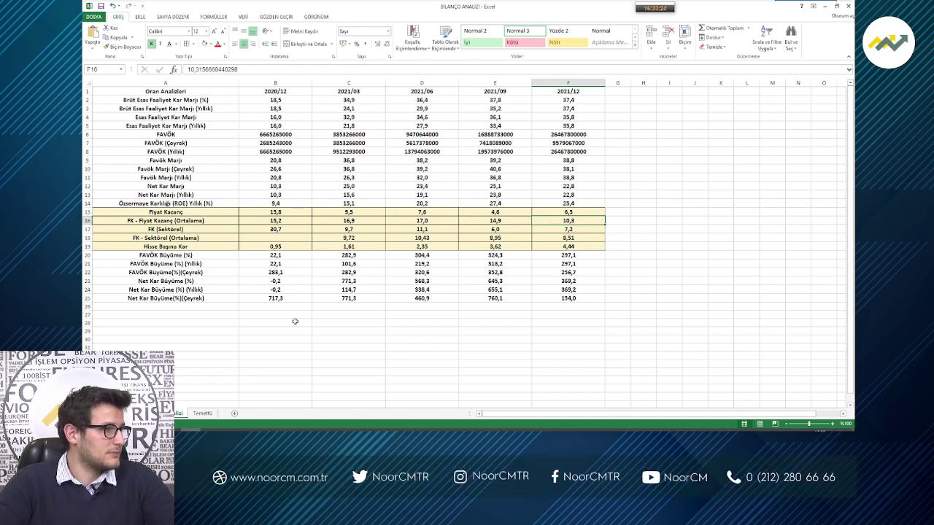
click(568, 161)
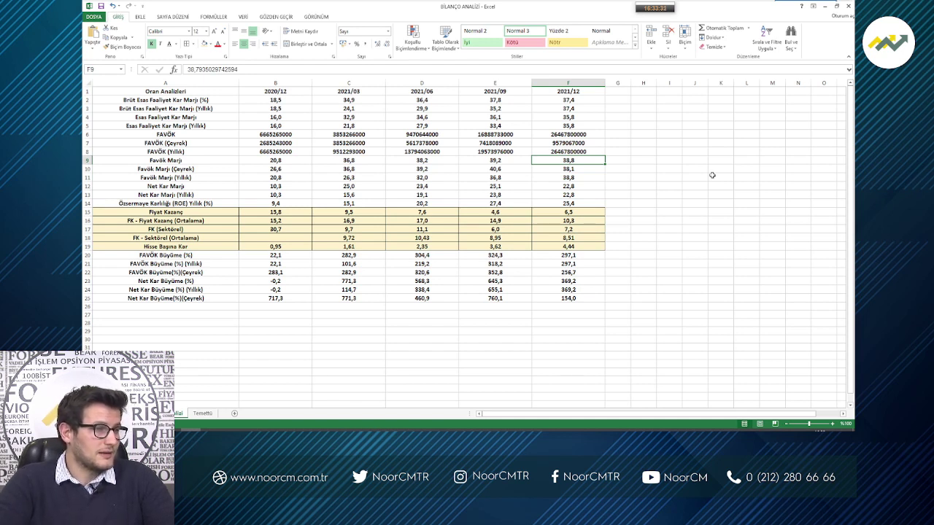
key(Left)
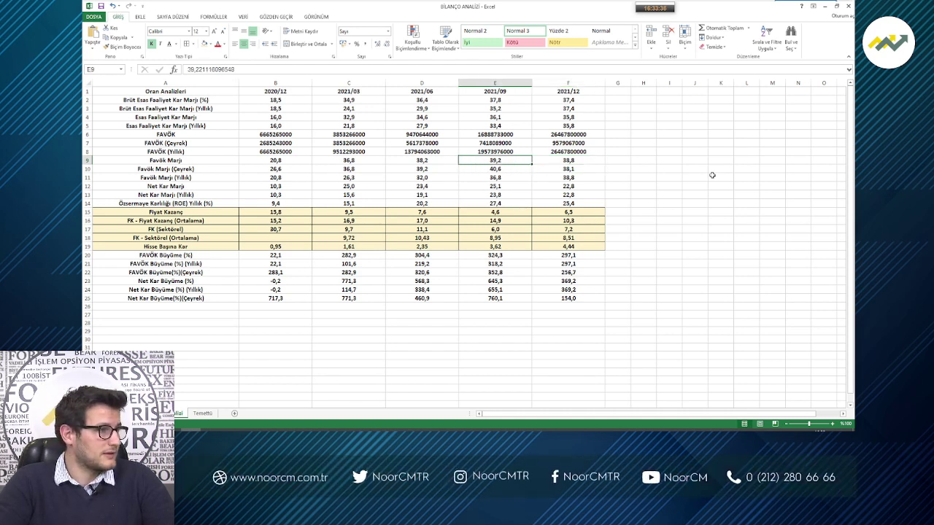
key(Left)
key(Left)
key(Left)
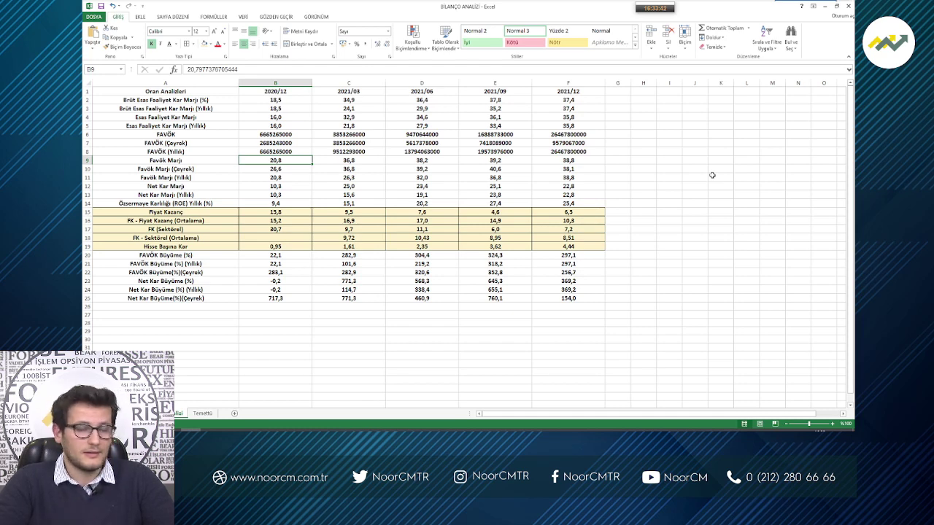
Examine Favök Marjı (Çeyrek) from 2020/12 through 2021/12, then check Favök Marjı (Yıllık) for 2021/12.
key(Down)
key(Right)
key(Right)
key(Right)
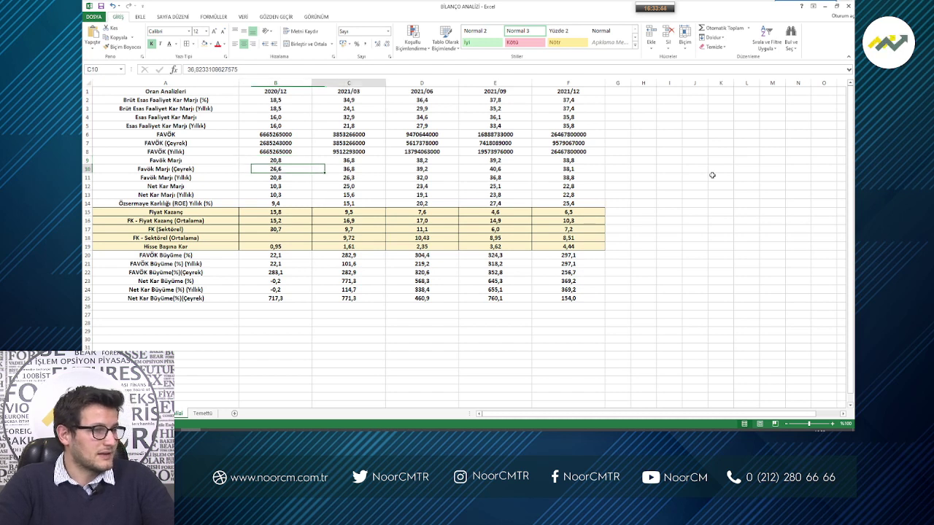
key(Right)
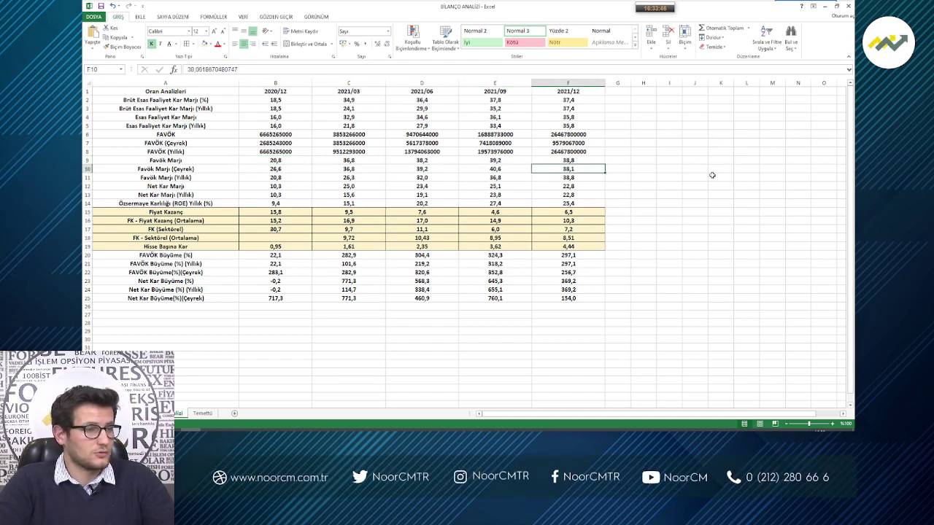
key(Down)
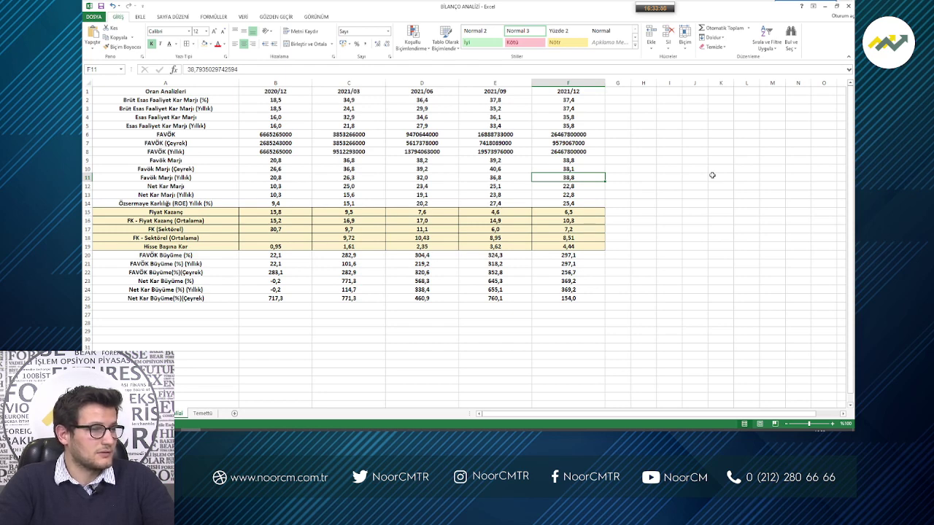
Compare Net Kar Marjı for 2021/12 and 2021/09, and check Net Kar Marjı (Yıllık) for 2021/09.
key(Down)
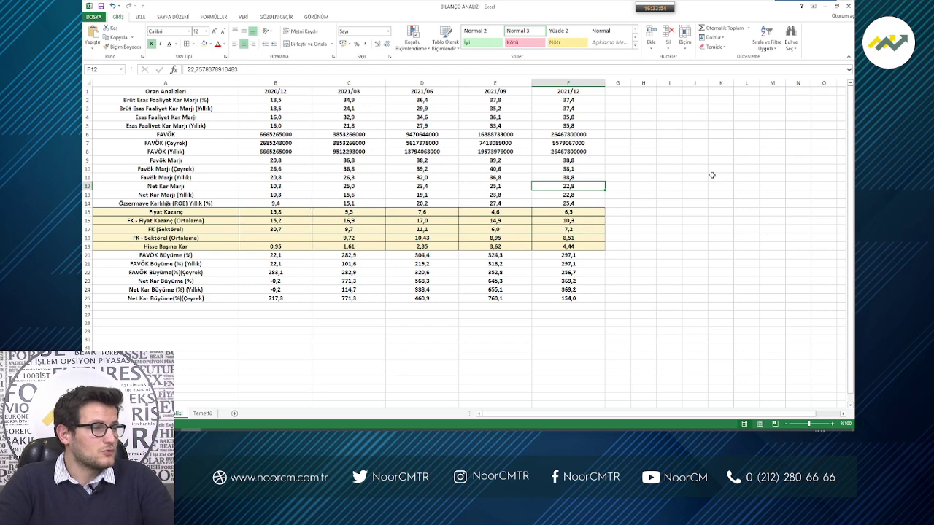
key(Left)
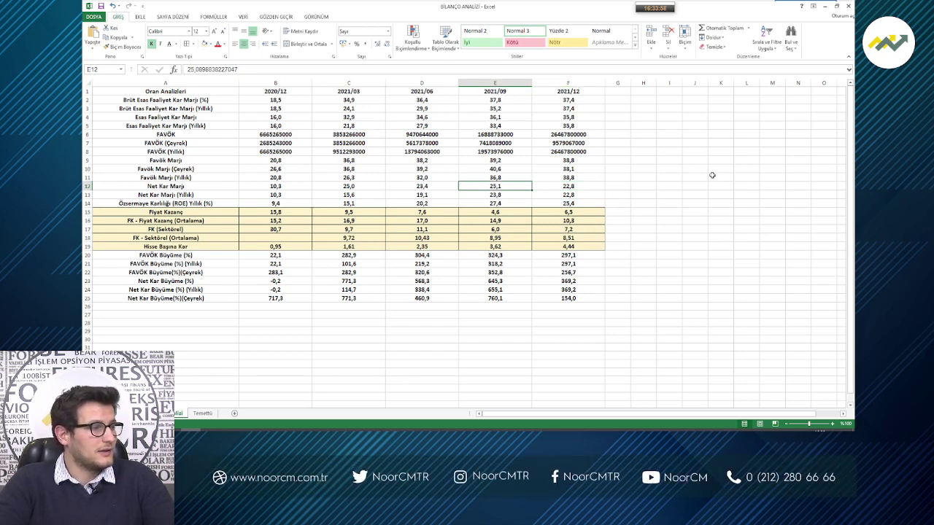
key(Down)
Examine Özsermaye Karlılığı (ROE) Yıllık from 2021/12 back to 2020/12, and switch to the presentation's margin chart for comparison.
key(Down)
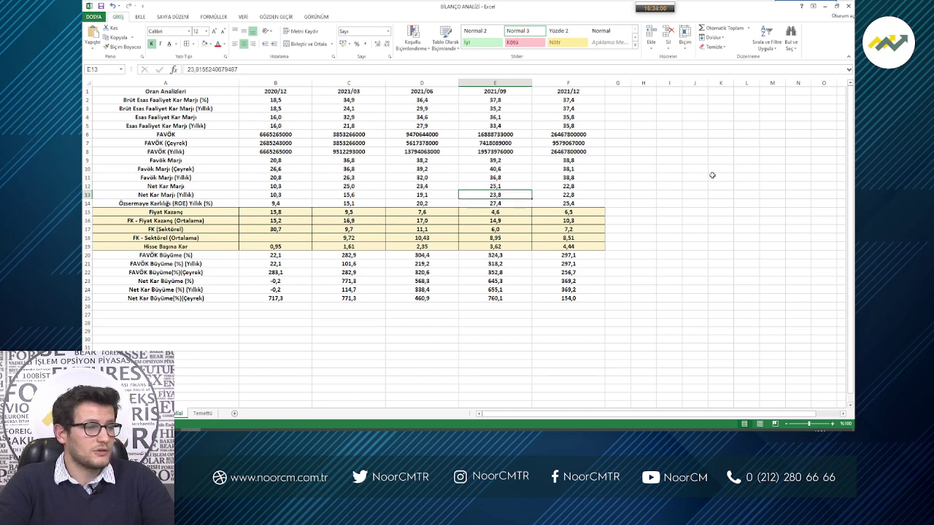
key(Right)
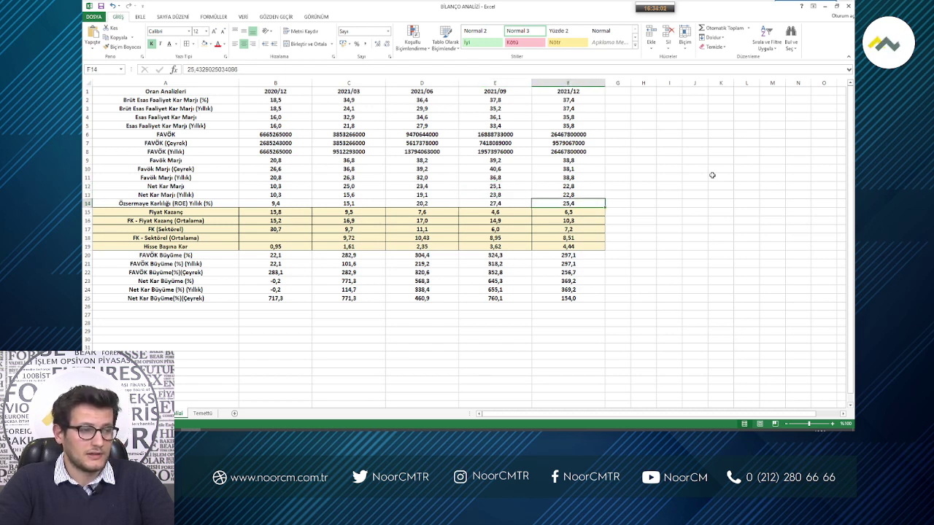
key(Left)
key(Left)
key(Left)
key(Left)
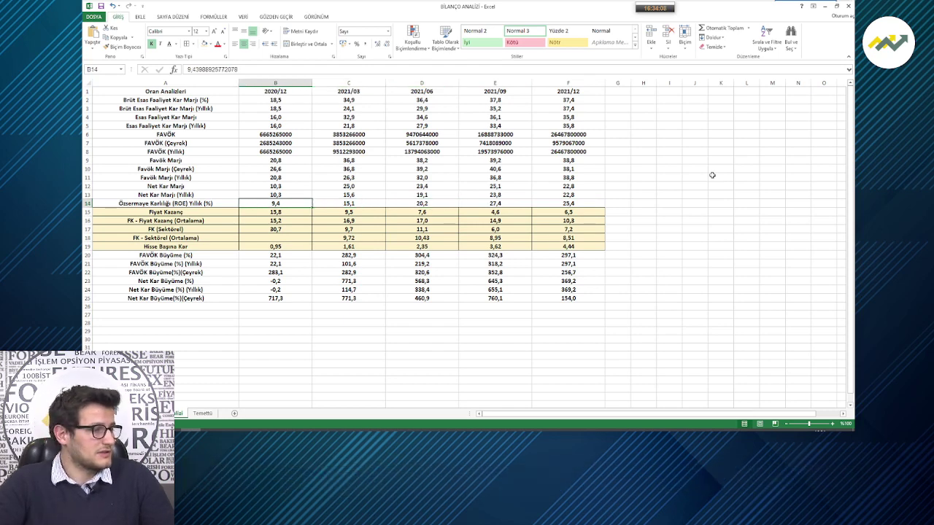
key(alt+Tab)
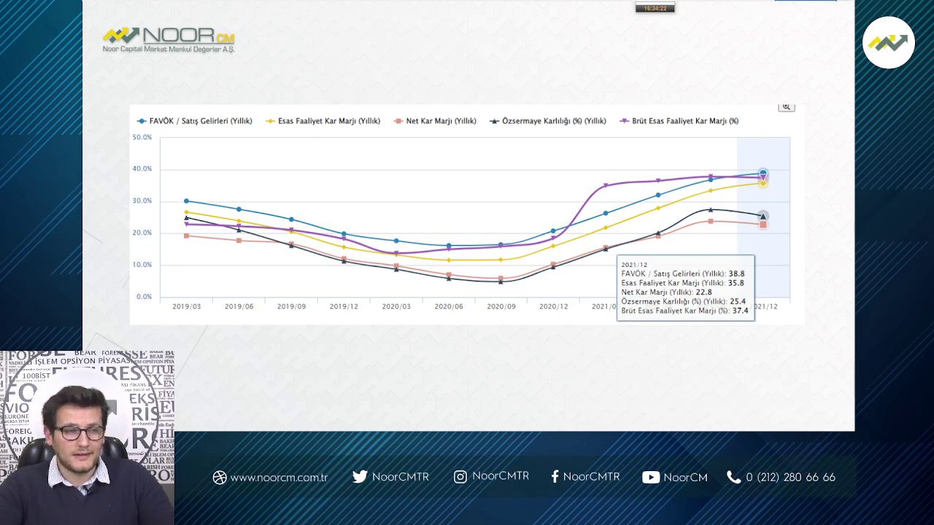
Return to the Excel workbook and examine the Fiyat Kazanç ratio from 2020/12 through 2021/12, comparing it with 2021/09.
key(alt+Tab)
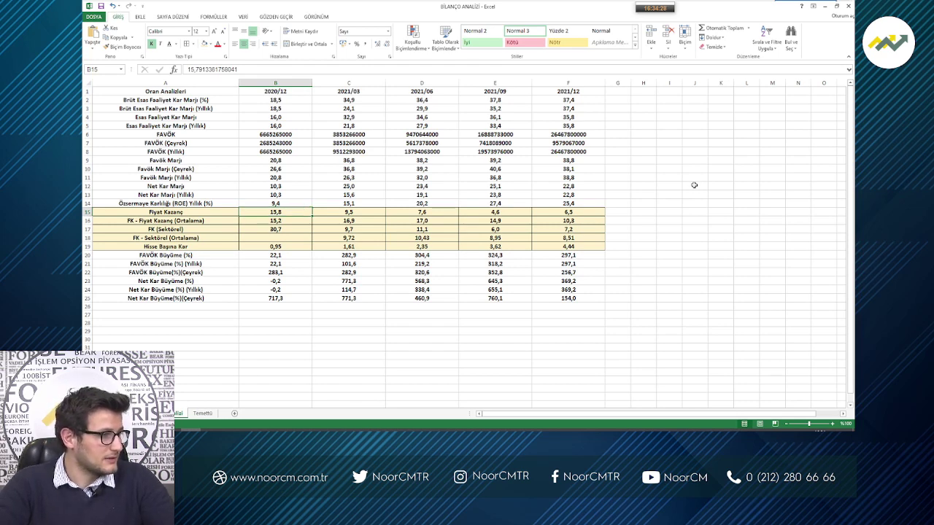
key(Right)
key(Right)
key(Right)
key(Right)
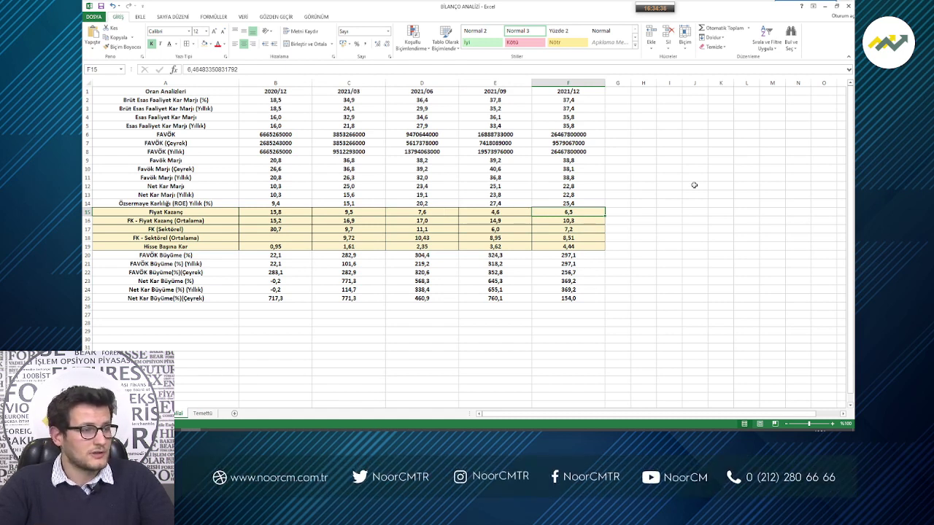
key(Left)
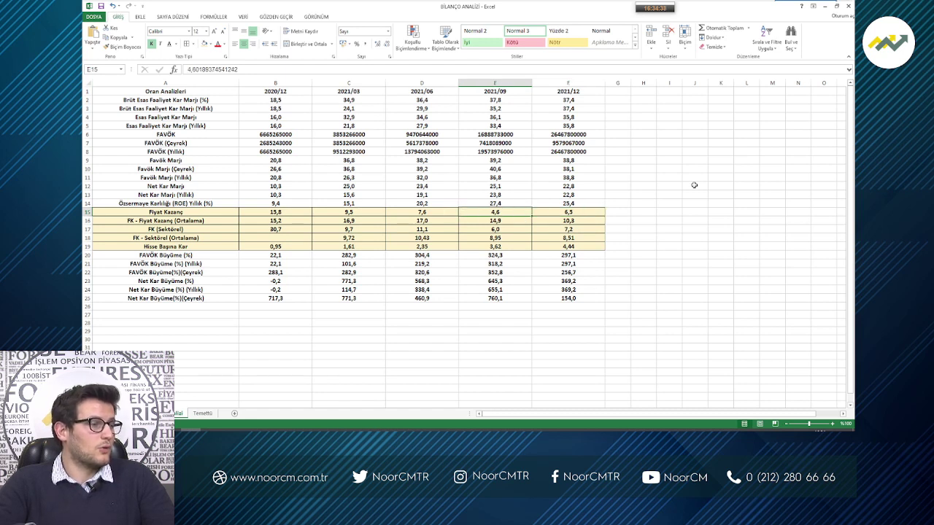
Examine the 2021/12 average price-earnings ratio, the sector ratios FK (Sektörel) and FK - Sektörel (Ortalama), and Hisse Başına Kar.
key(Down)
key(Right)
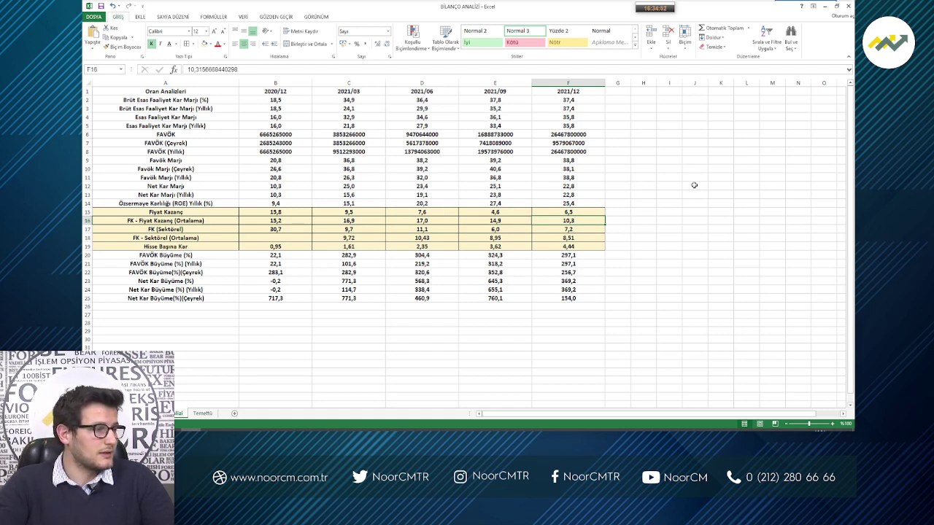
key(Down)
key(Down)
key(Down)
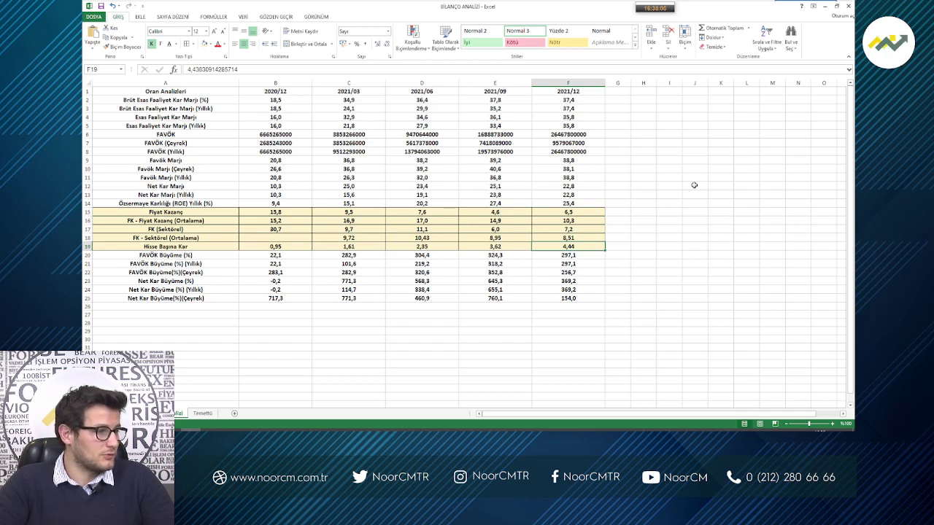
key(Up)
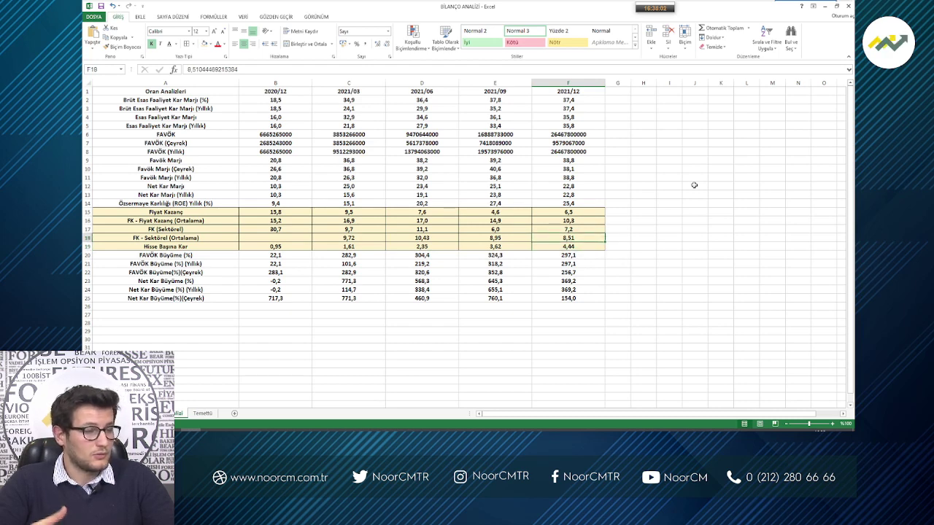
key(Up)
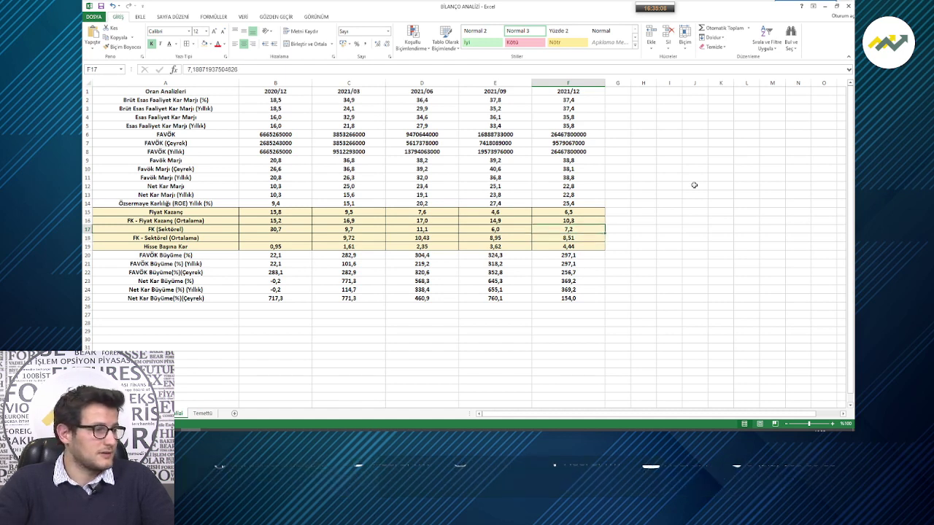
Review the 2021/12 growth figures from FAVÖK Büyüme (%) down to Net Kar Büyüme (%).
key(Down)
key(Down)
key(Down)
key(Down)
key(Down)
key(Down)
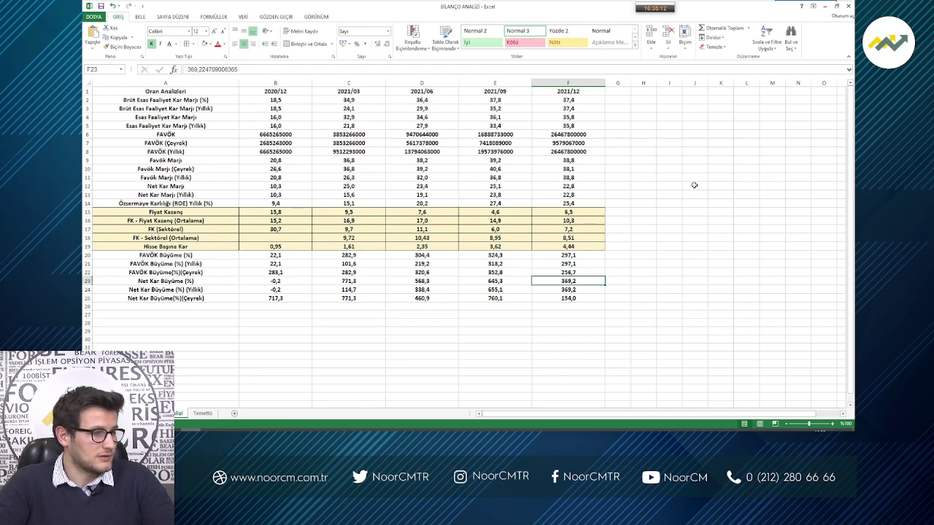
Review the 2021/12 growth figures down to Net Kar Büyüme(%)(Çeyrek) and compare FAVÖK Büyüme (%) with 2021/09.
key(Down)
key(Down)
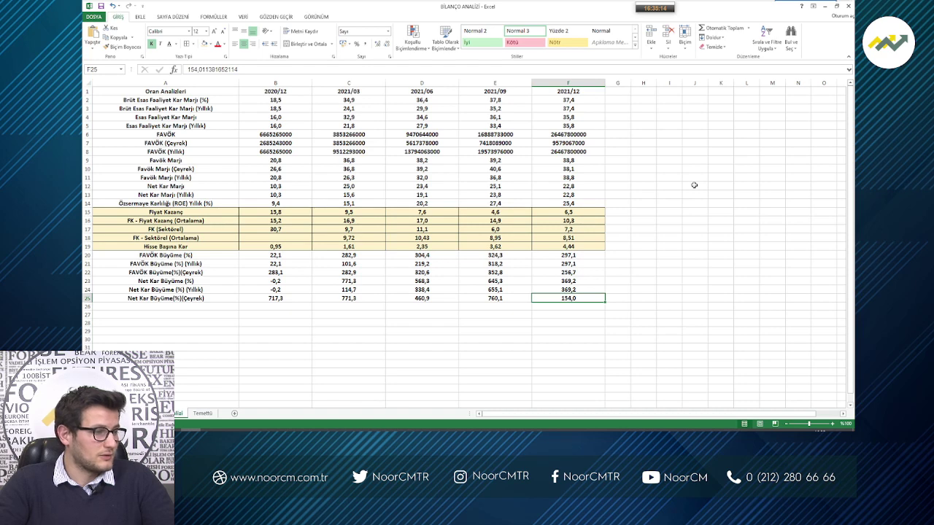
key(Up)
key(Up)
key(Up)
key(Up)
key(Up)
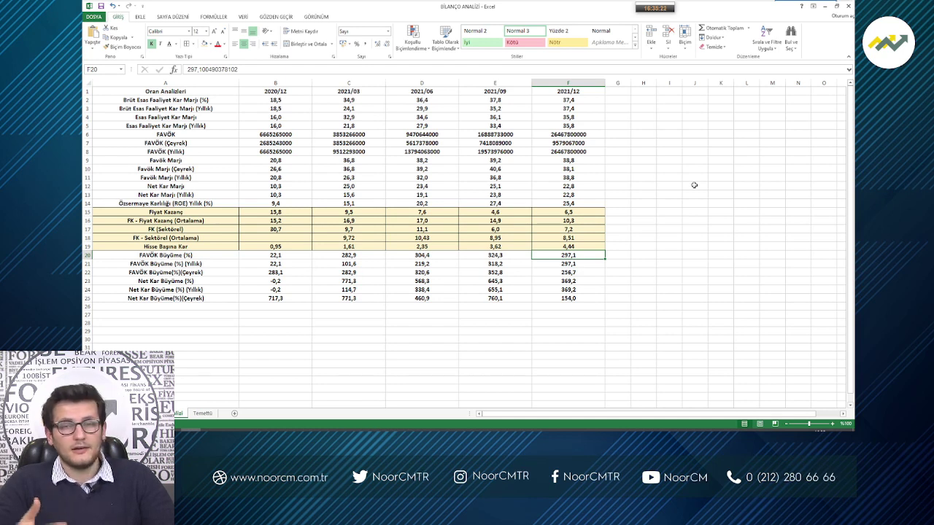
key(Left)
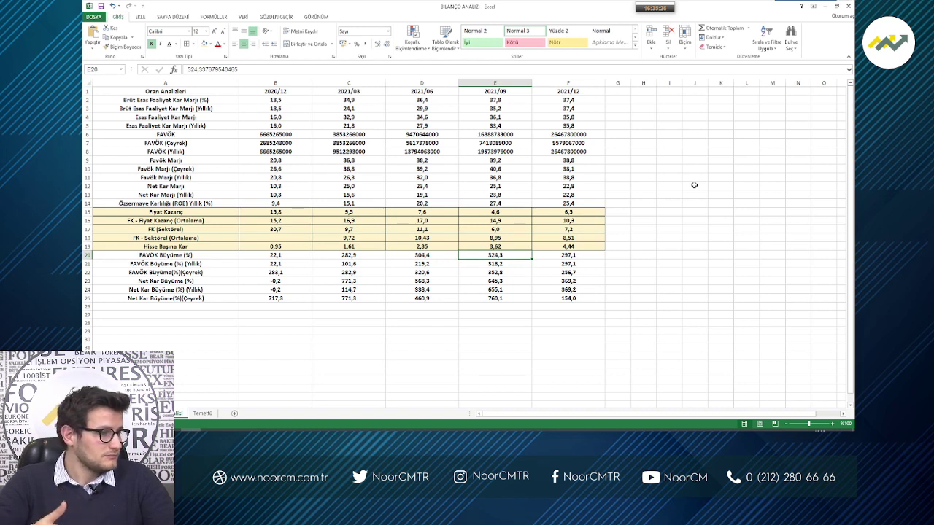
key(Right)
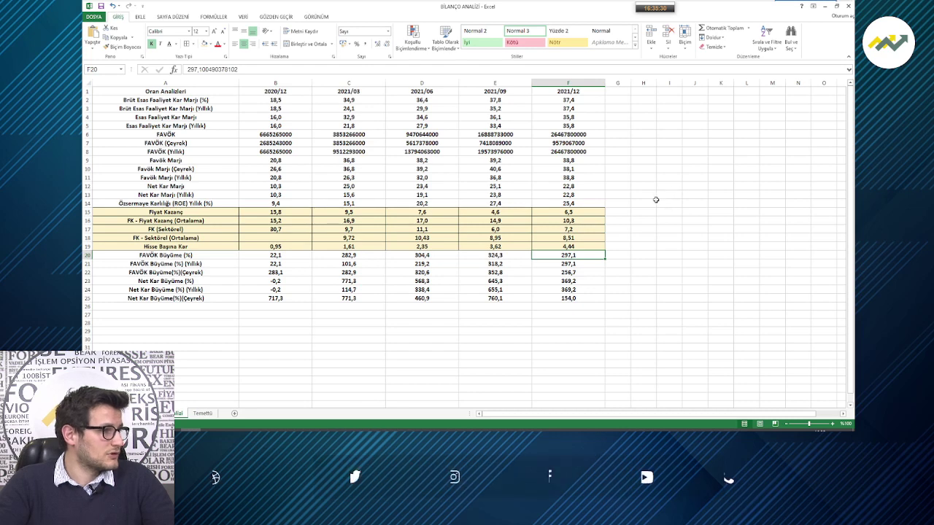
Review the 2021/12 ratios from Hisse Başına Kar back up to FAVÖK.
key(Up)
key(Up)
key(Up)
key(Up)
key(Up)
key(Up)
key(Up)
key(Up)
key(Up)
key(Up)
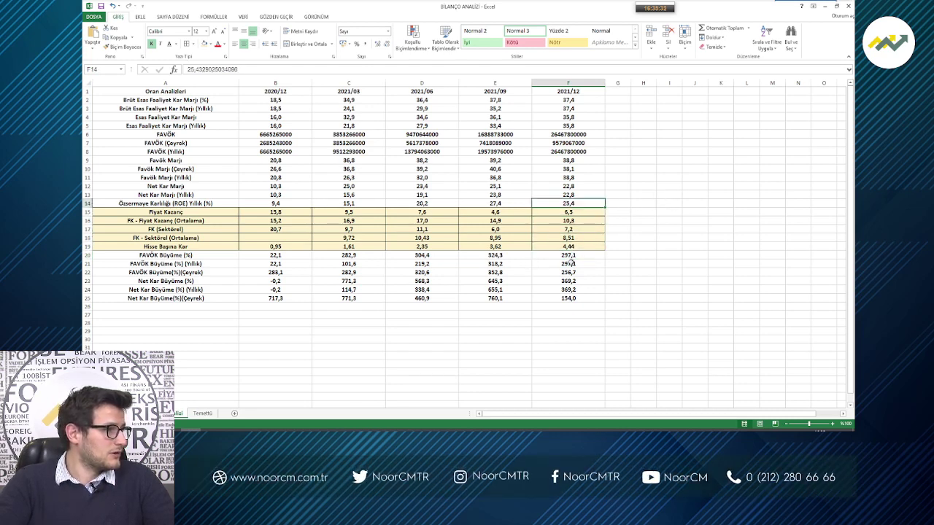
key(Up)
key(Up)
key(Up)
key(Up)
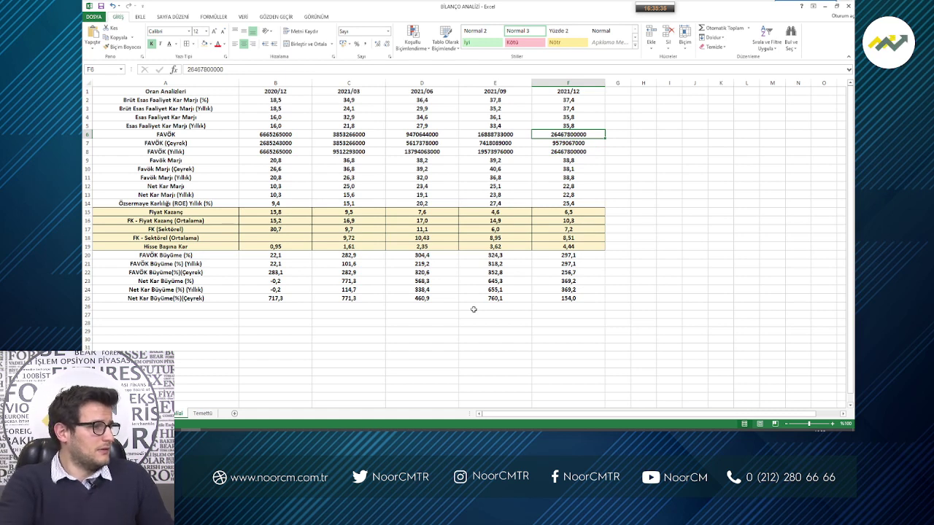
Recheck the 2021/12 operating margin, FAVÖK and FAVÖK margin figures down to Net Kar Marjı.
key(Up)
key(Up)
key(Down)
key(Down)
key(Down)
key(Down)
key(Down)
key(Down)
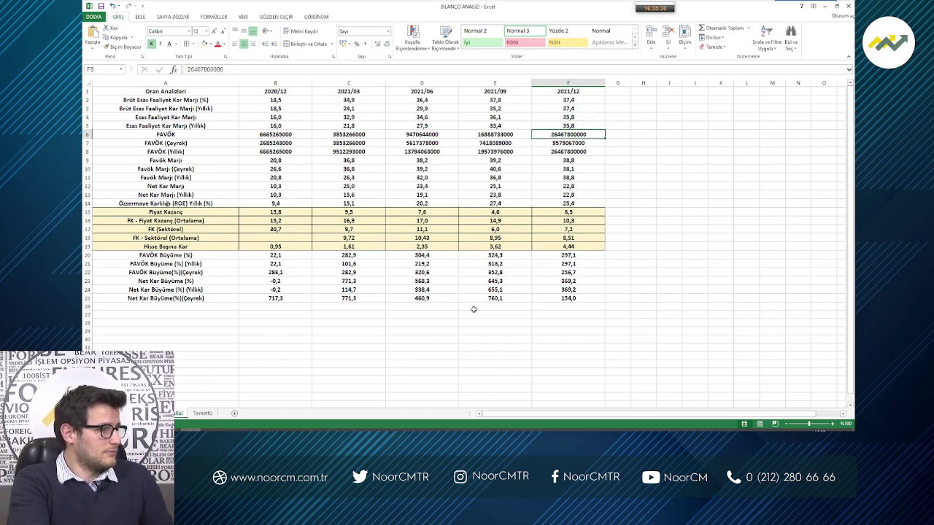
key(Down)
key(Down)
key(Down)
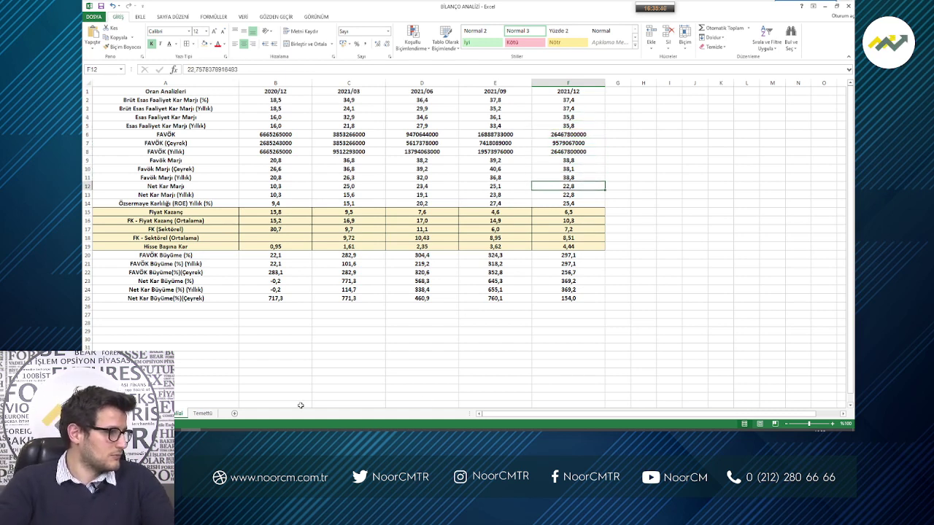
Open the Temettü sheet and examine the Kar Dağıtım Oranı values for the years from 2014 to 2017.
click(203, 414)
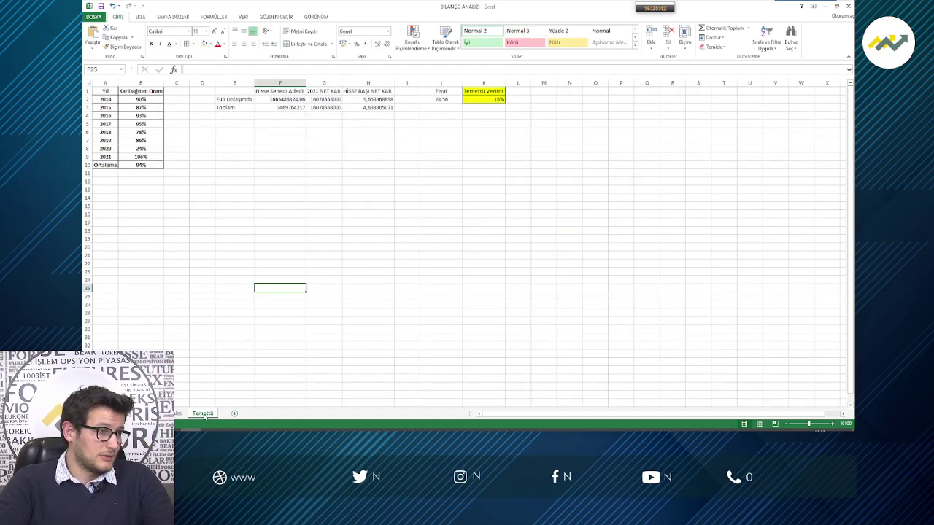
click(202, 157)
click(201, 139)
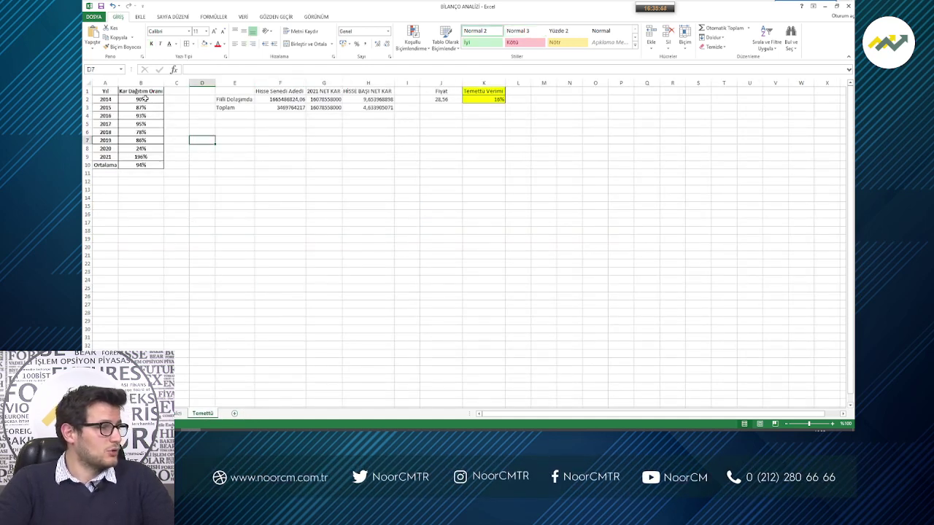
mouse_move(108, 100)
mouse_down()
mouse_move(128, 107)
mouse_move(121, 103)
mouse_up()
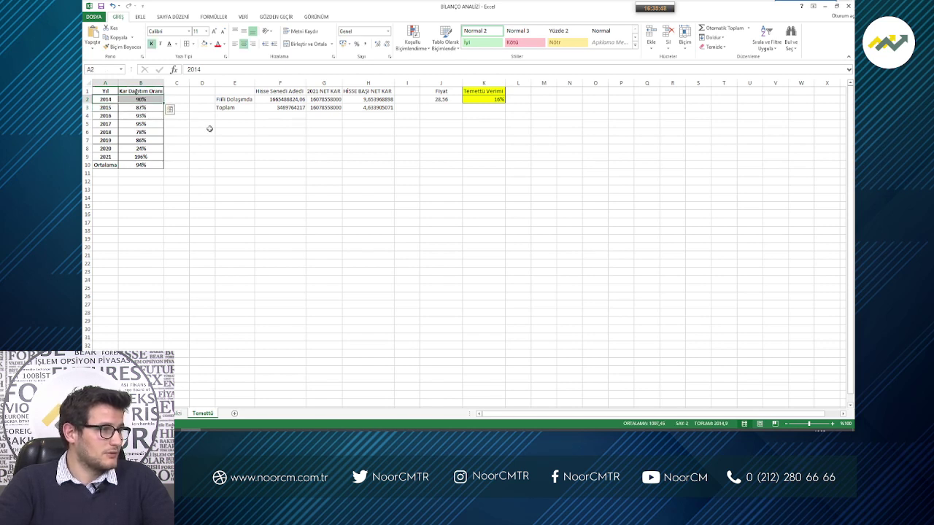
key(Down)
key(Down)
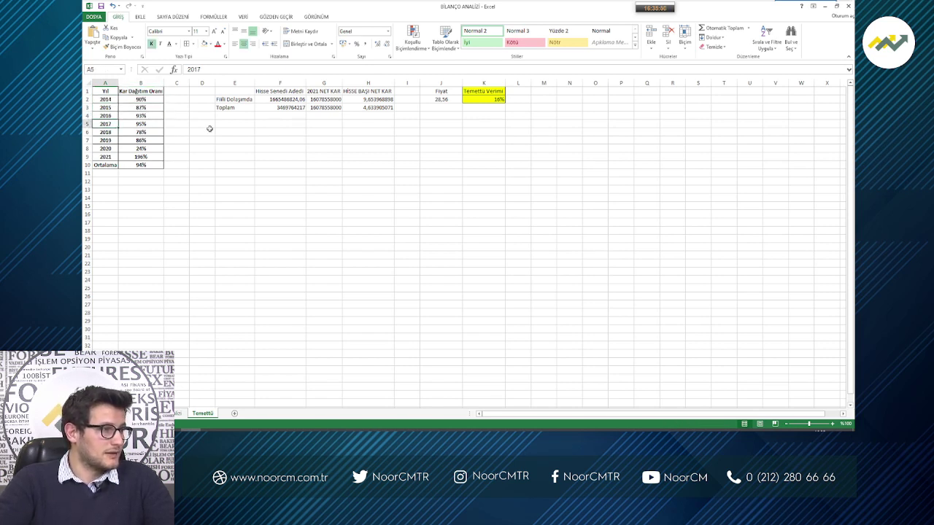
key(Right)
key(Up)
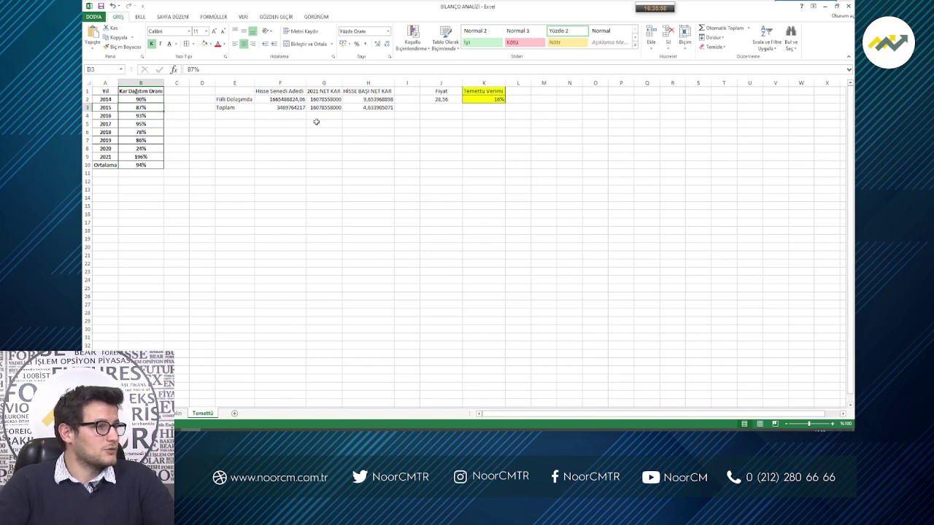
Examine the HİSSE BAŞI NET KAR formula in the Toplam row and the 2015–2021 payout ratios, focusing on 2020 and 2021.
click(377, 107)
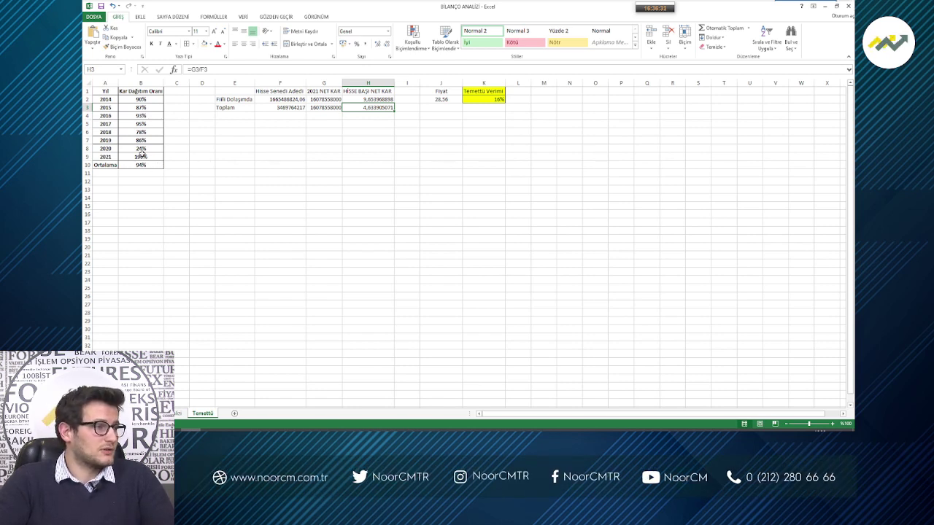
drag(150, 107, 155, 152)
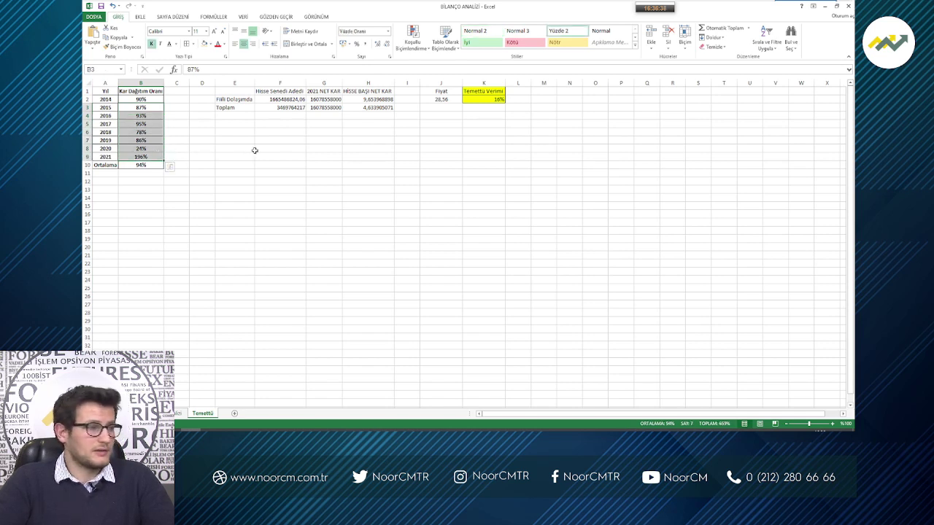
click(148, 149)
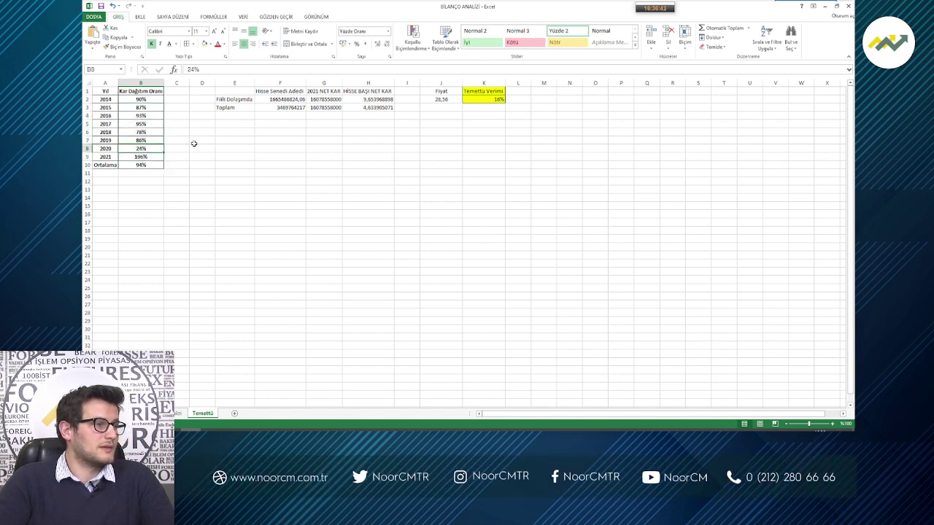
key(Down)
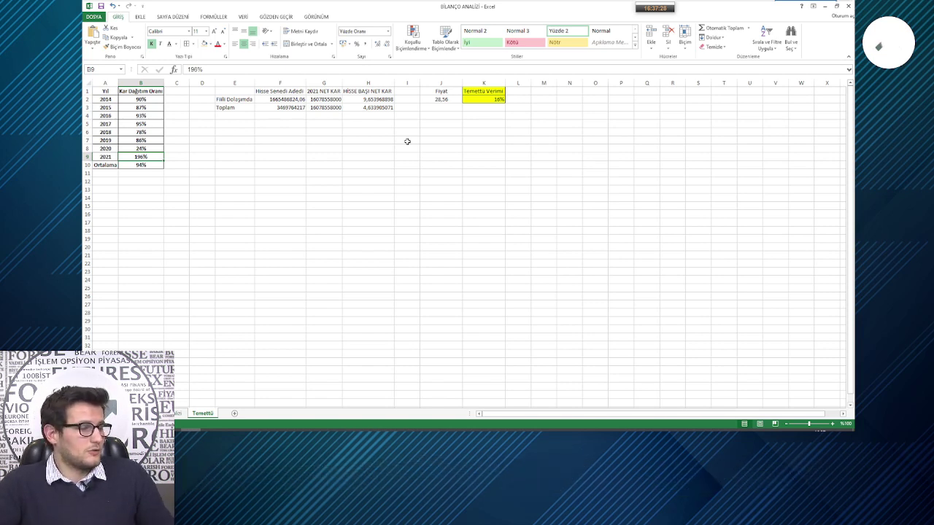
Switch to Matriks, open the EREGL daily price chart and widen its visible date range.
mouse_move(213, 436)
click(213, 400)
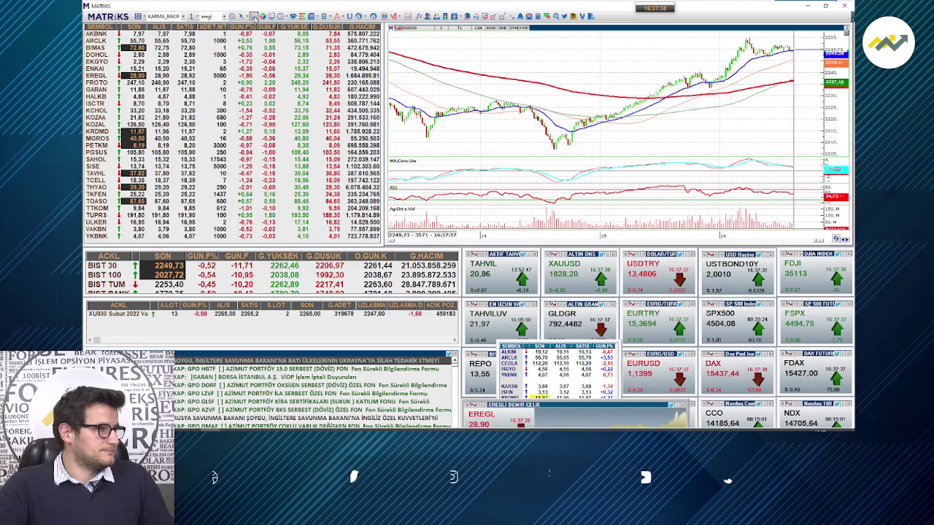
key(Return)
scroll(348, 102, up, 5)
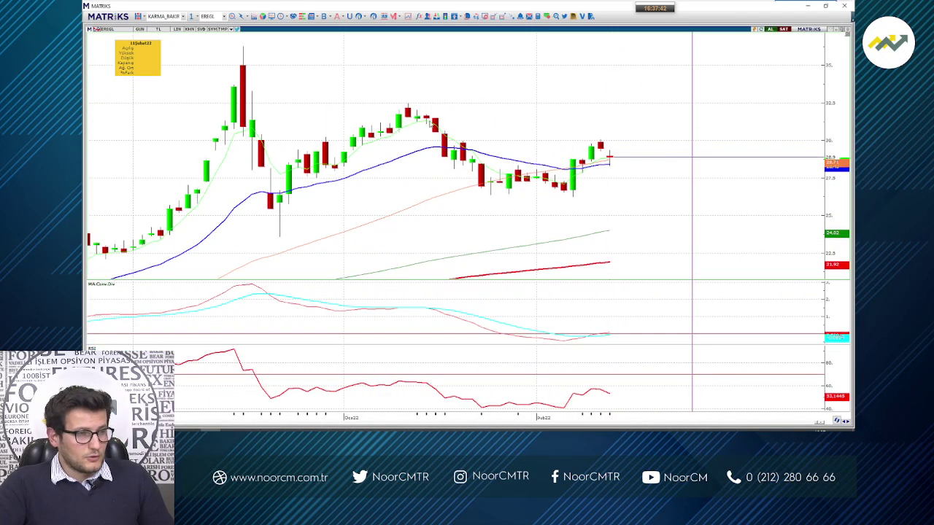
scroll(693, 133, down, 5)
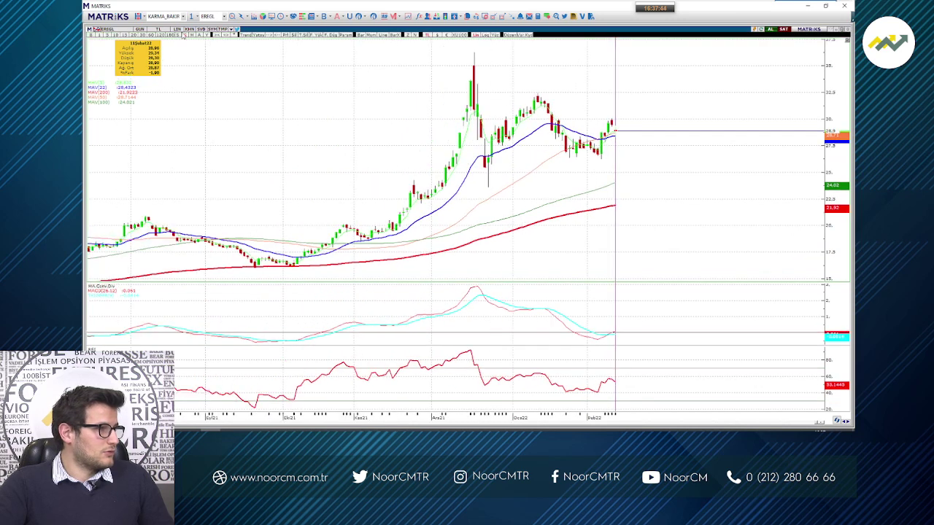
Change the EREGL chart to the weekly period and frame the price history from 2020 to 2022.
click(191, 34)
scroll(525, 137, down, 1)
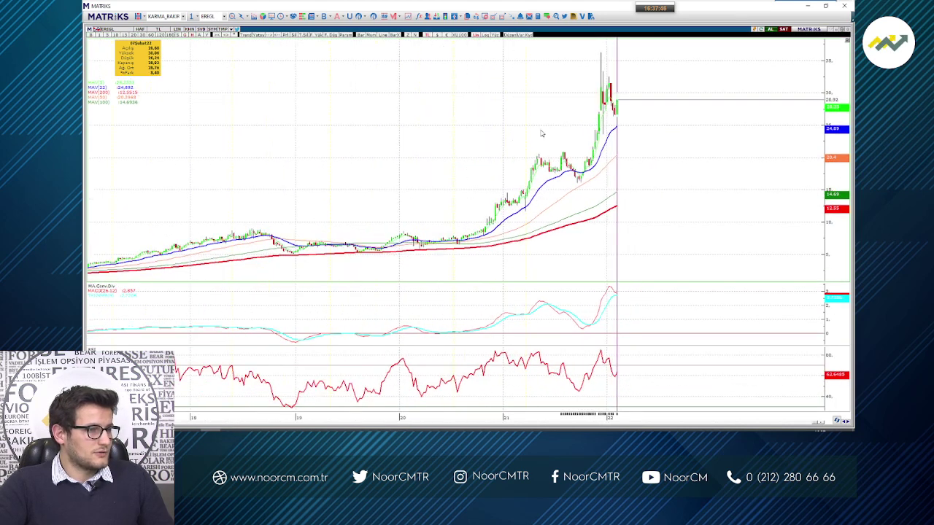
scroll(543, 132, up, 4)
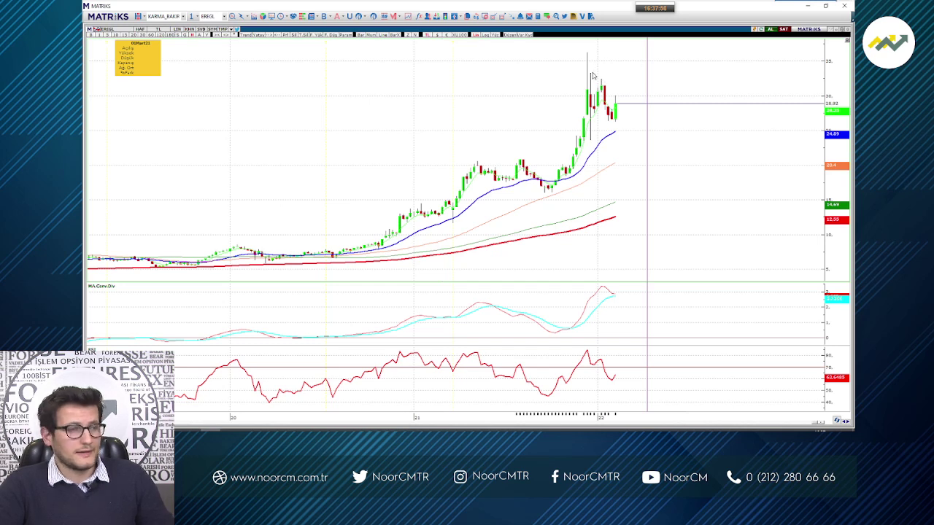
scroll(247, 94, up, 3)
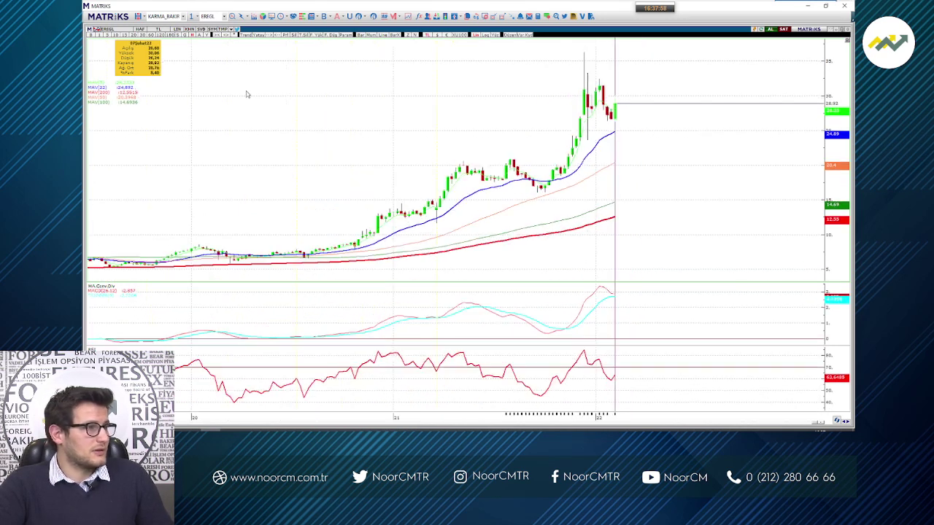
Show the drawing tools and draw a rising trend line under the weekly lows from 2020 through 2021, extending past the latest candle.
click(92, 34)
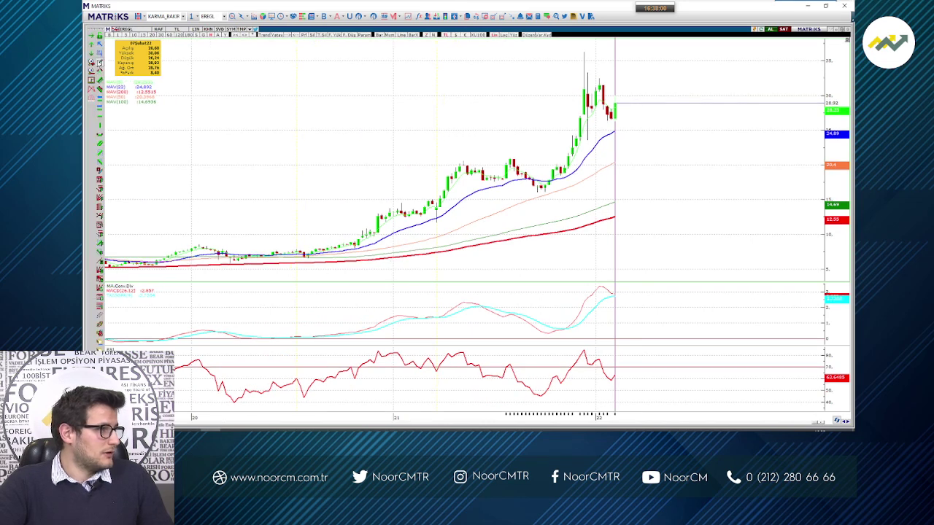
click(100, 64)
drag(312, 259, 813, 119)
scroll(778, 143, up, 2)
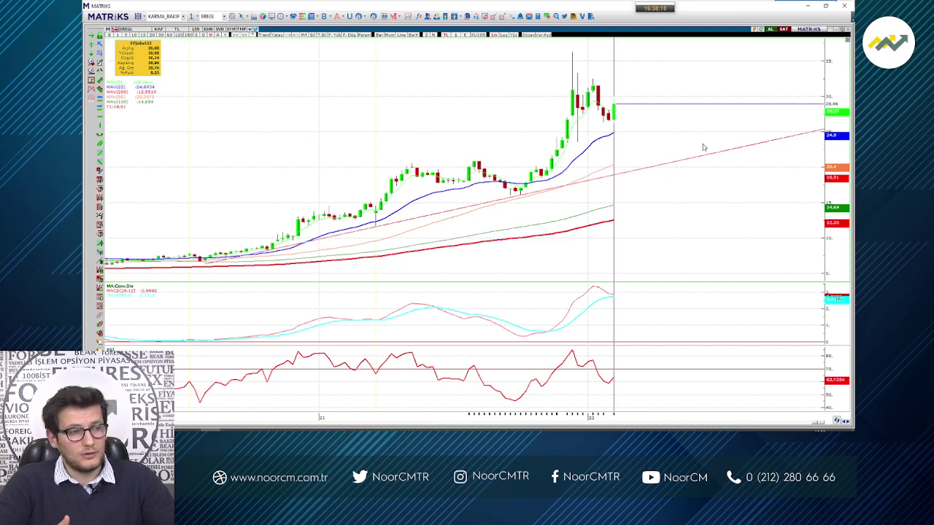
Inspect the trend line over a wider date range and return the EREGL chart to the daily period.
scroll(686, 152, down, 3)
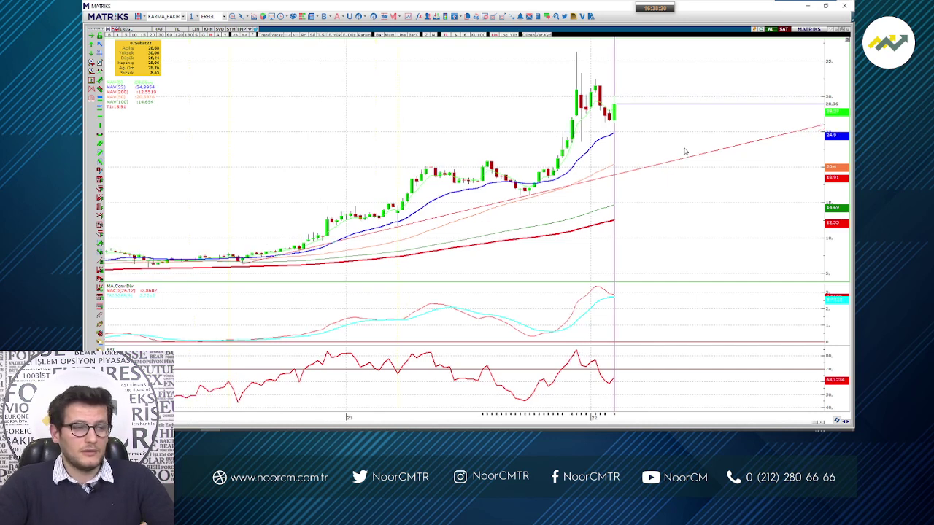
scroll(662, 166, up, 3)
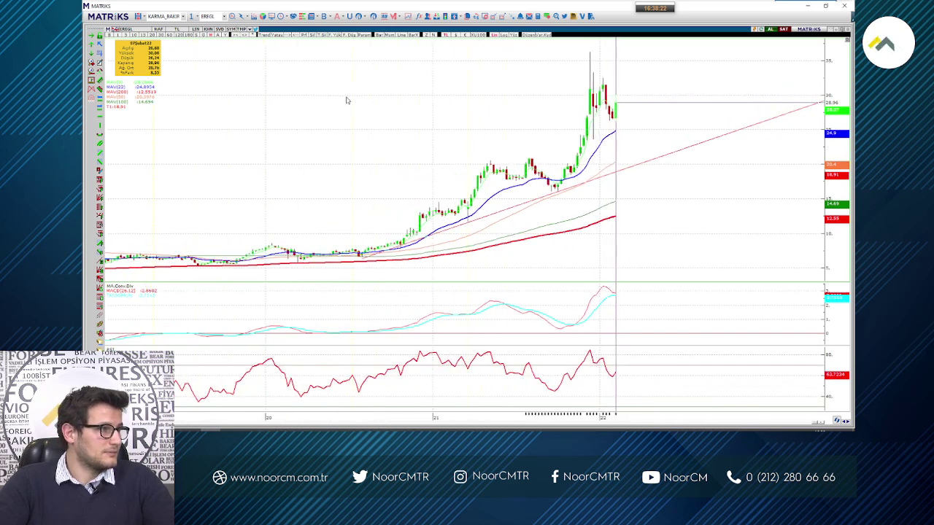
click(207, 35)
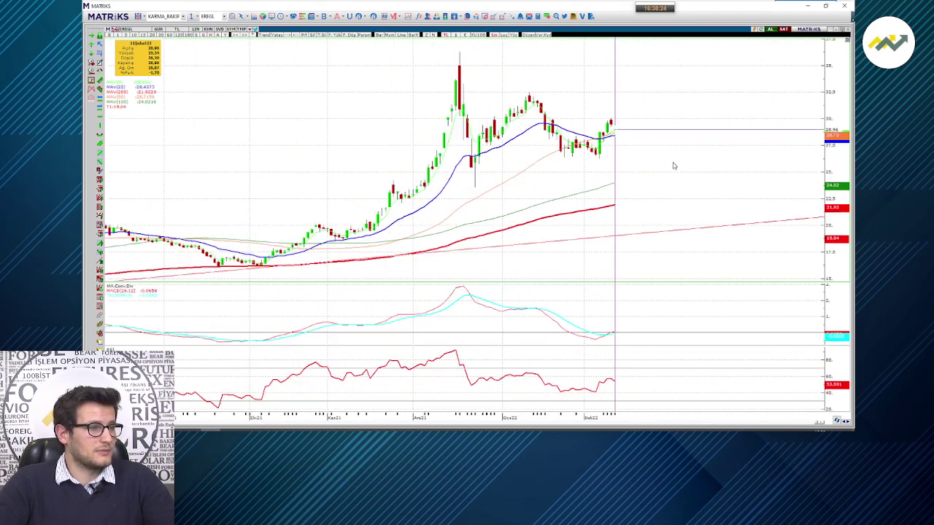